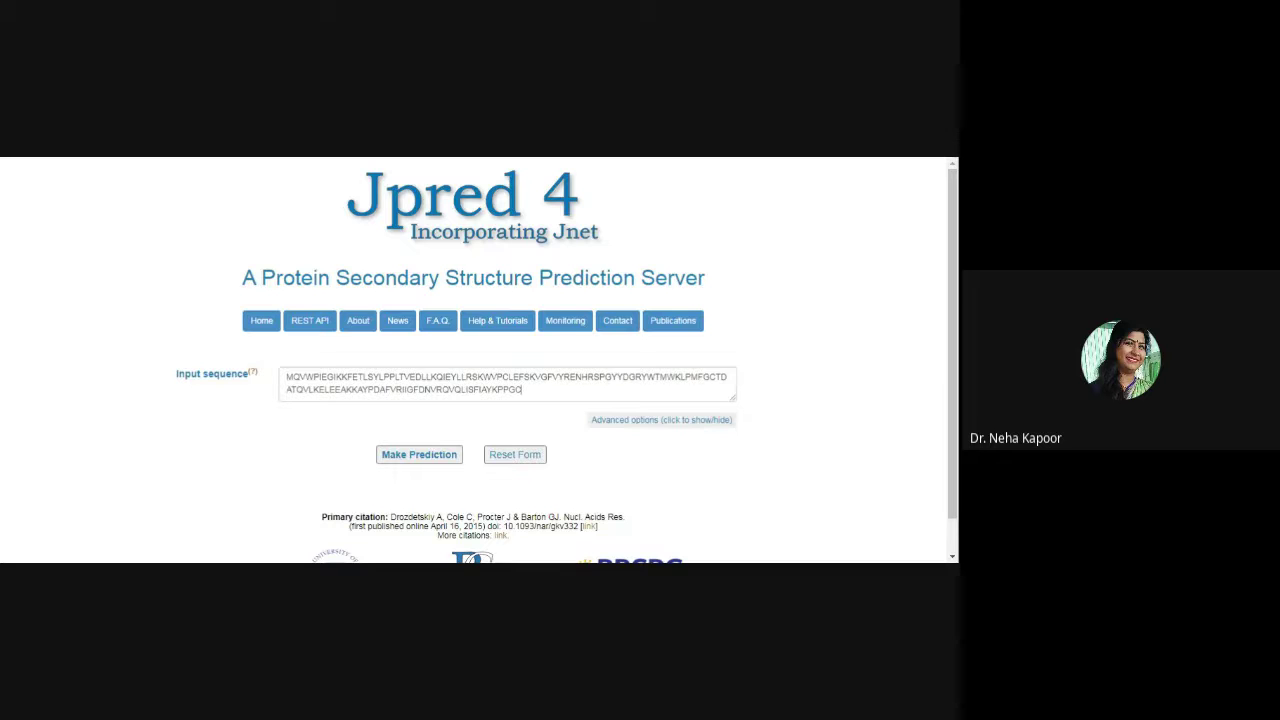
# End the pasted sequence with a trailing newline and submit it with Make Prediction.
pyautogui.hotkey('ctrl', 'a')
pyautogui.click(473, 389)
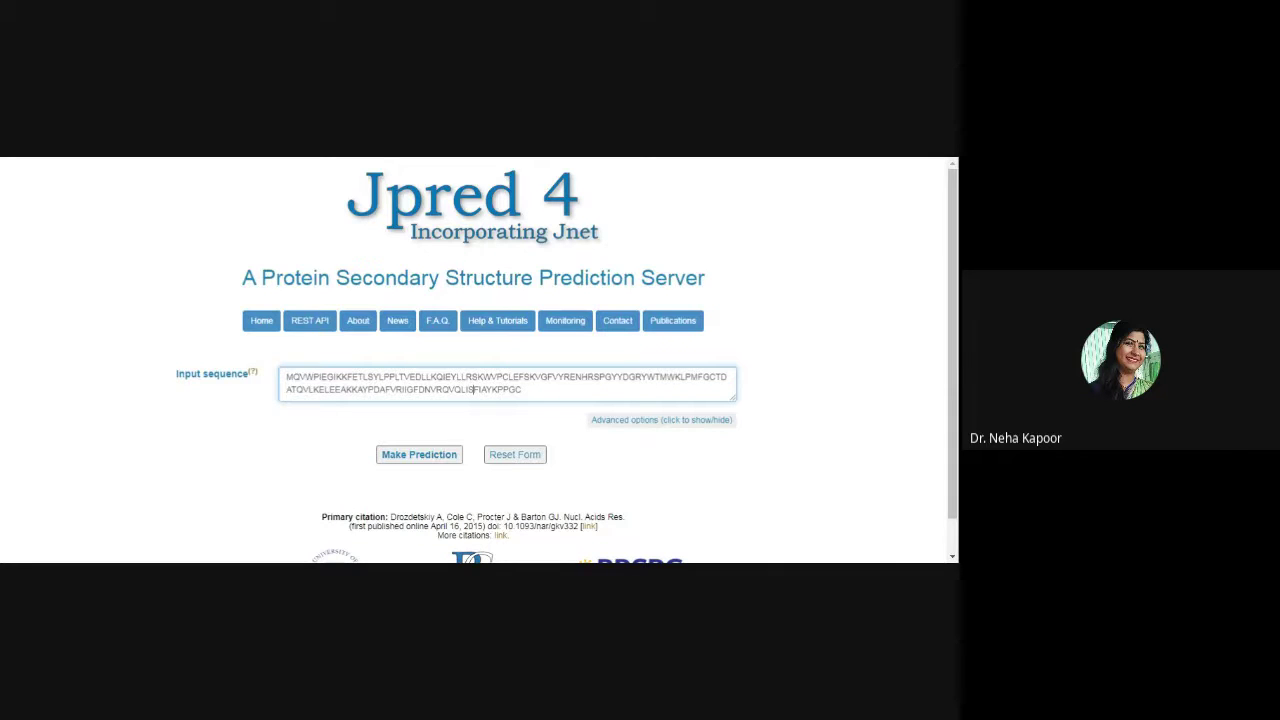
pyautogui.press('Return')
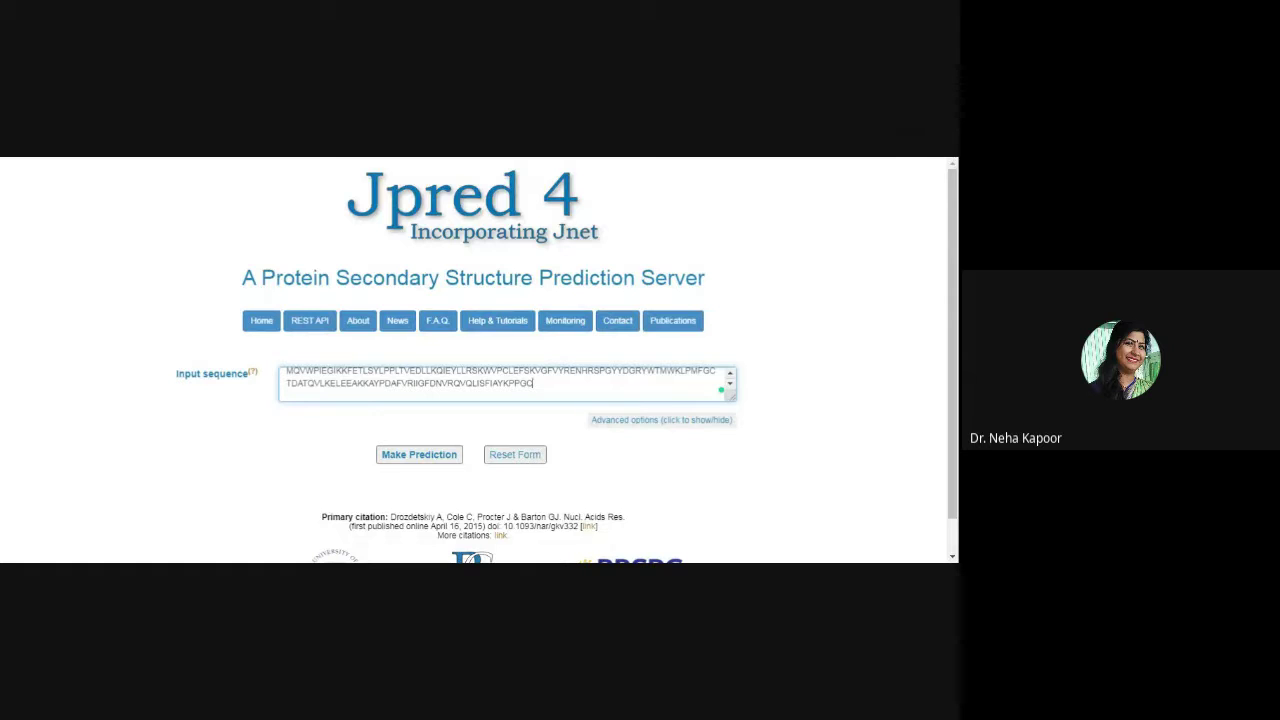
pyautogui.scroll(1, 508, 383)
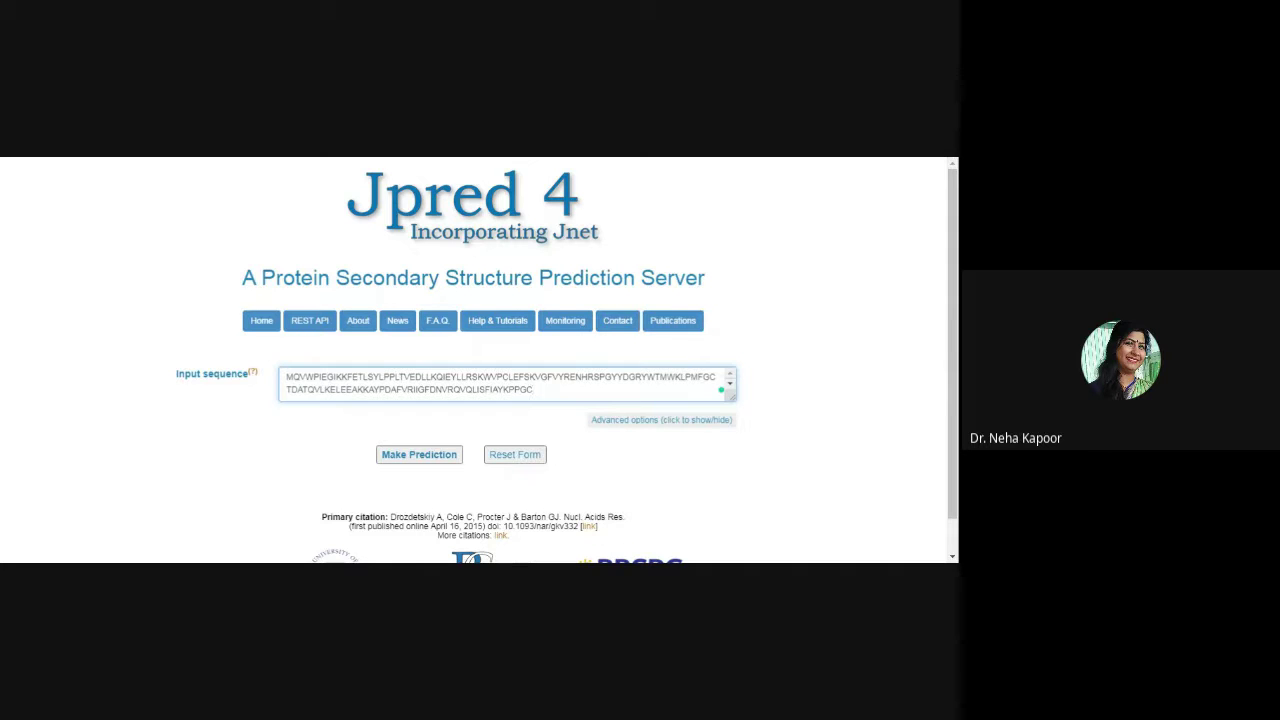
pyautogui.click(425, 461)
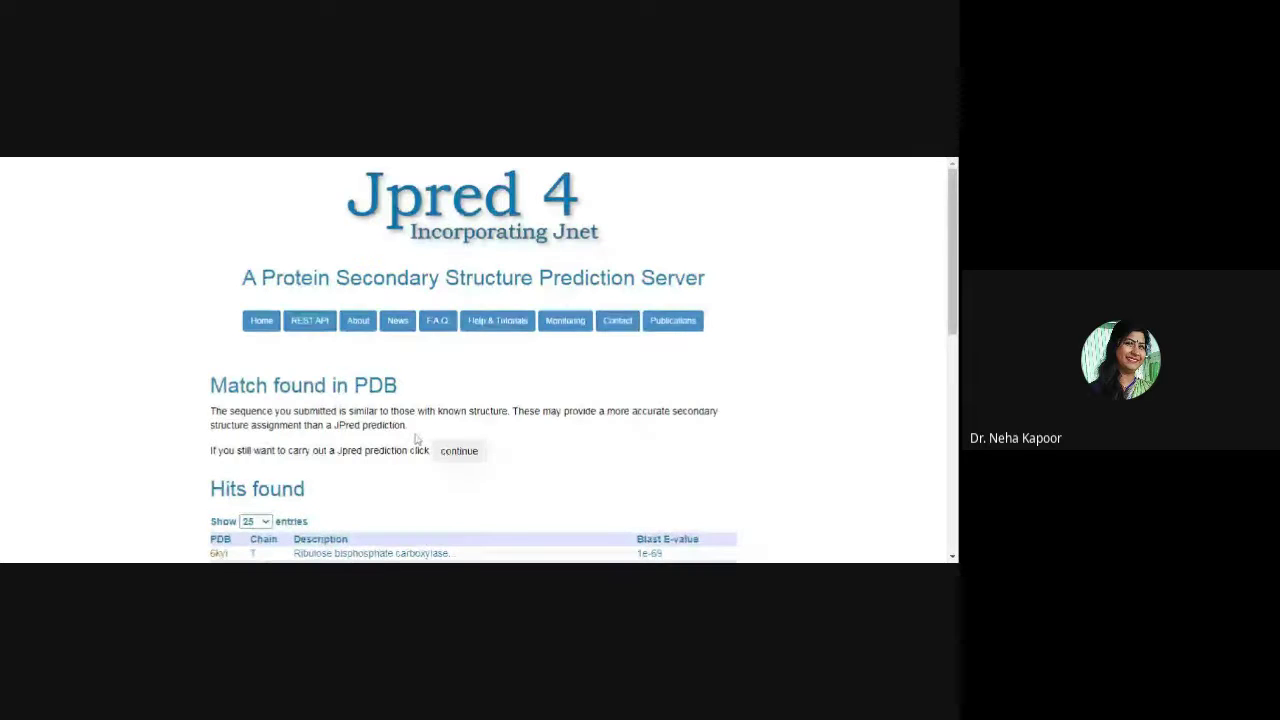
pyautogui.scroll(-3, 414, 434)
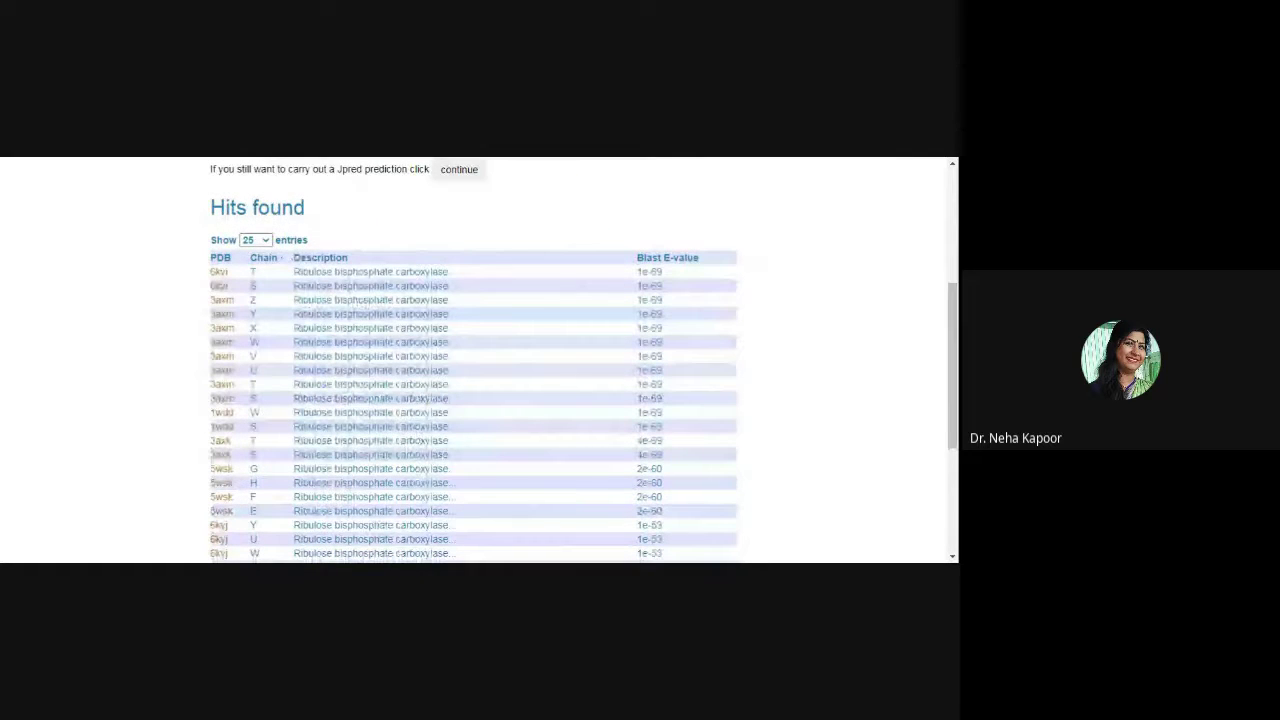
pyautogui.scroll(2, 428, 289)
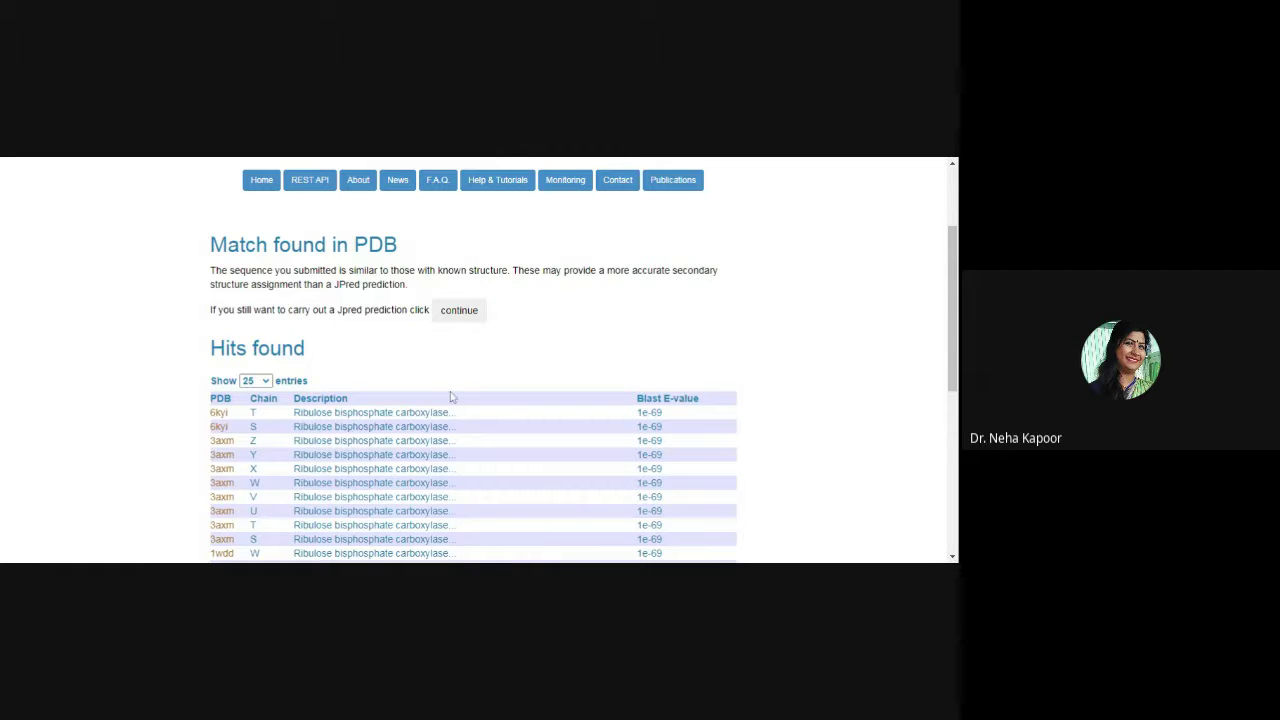
pyautogui.doubleClick(219, 415)
pyautogui.click(274, 430)
pyautogui.click(460, 314)
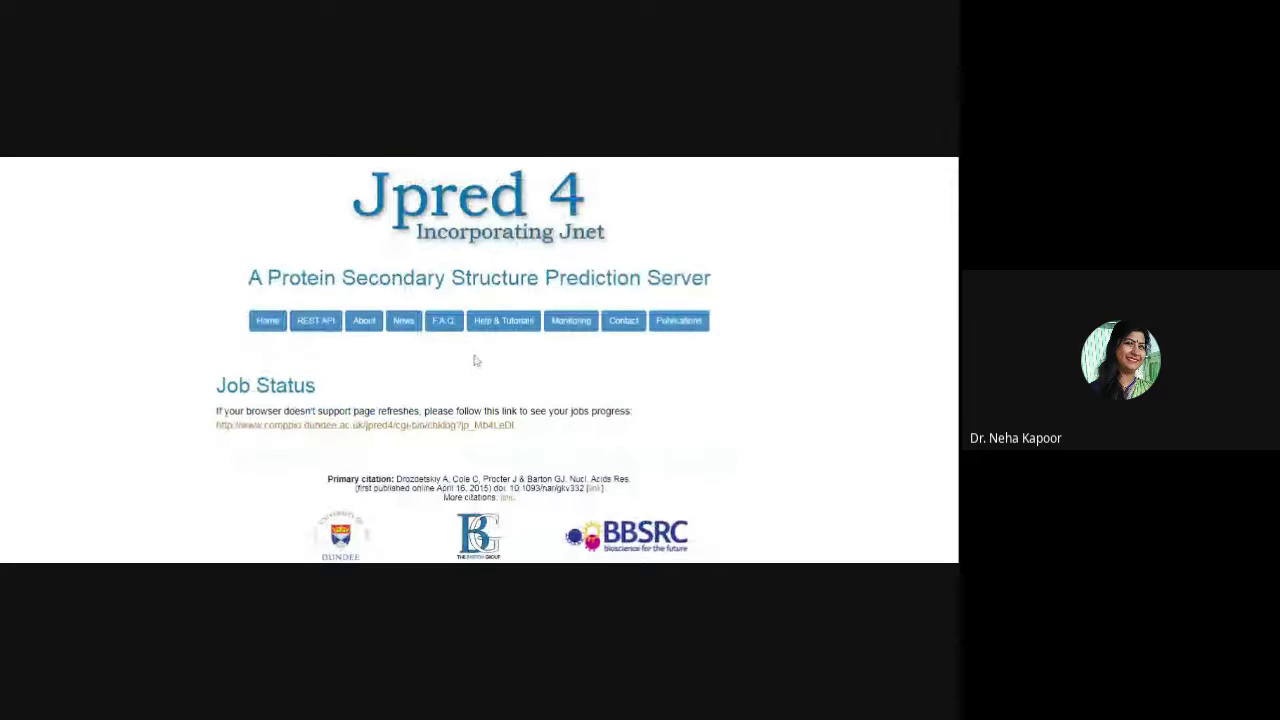
# Scroll down the finished Results page with the SVG helix and strand summary.
pyautogui.scroll(-2, 672, 400)
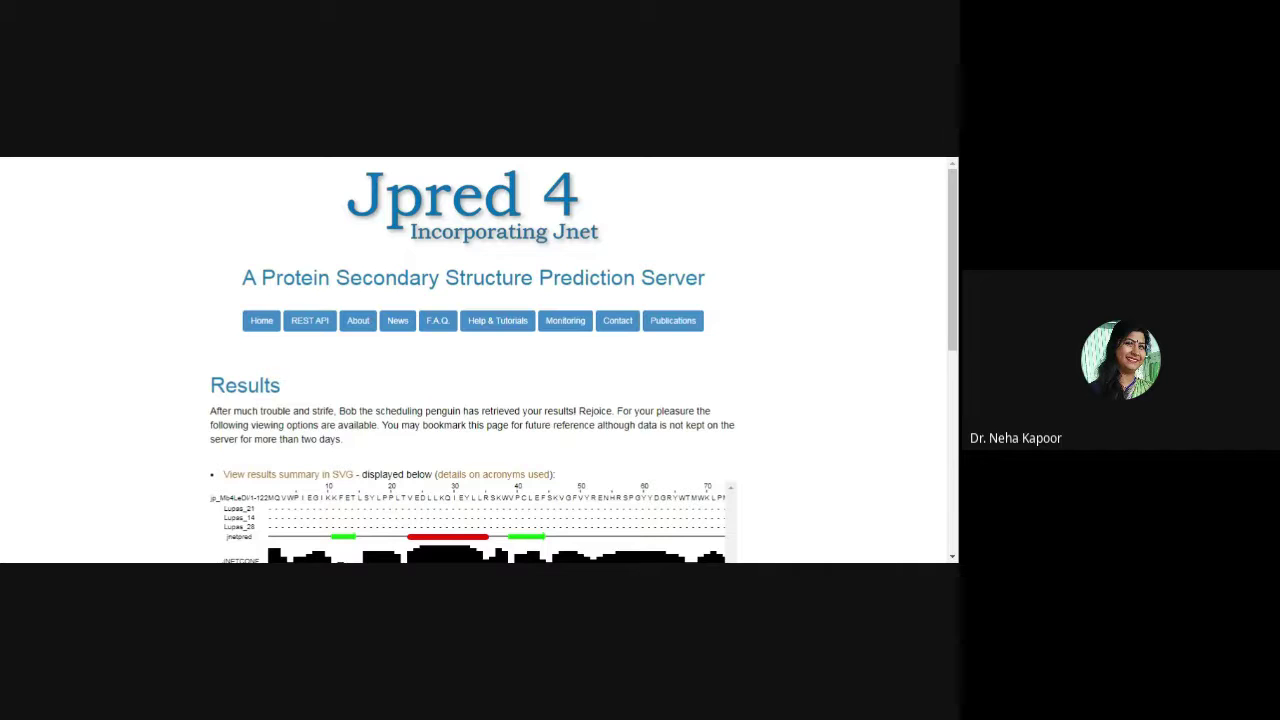
# Highlight part of the query sequence row in the prediction chart, then clear the selection.
pyautogui.scroll(-5, 523, 443)
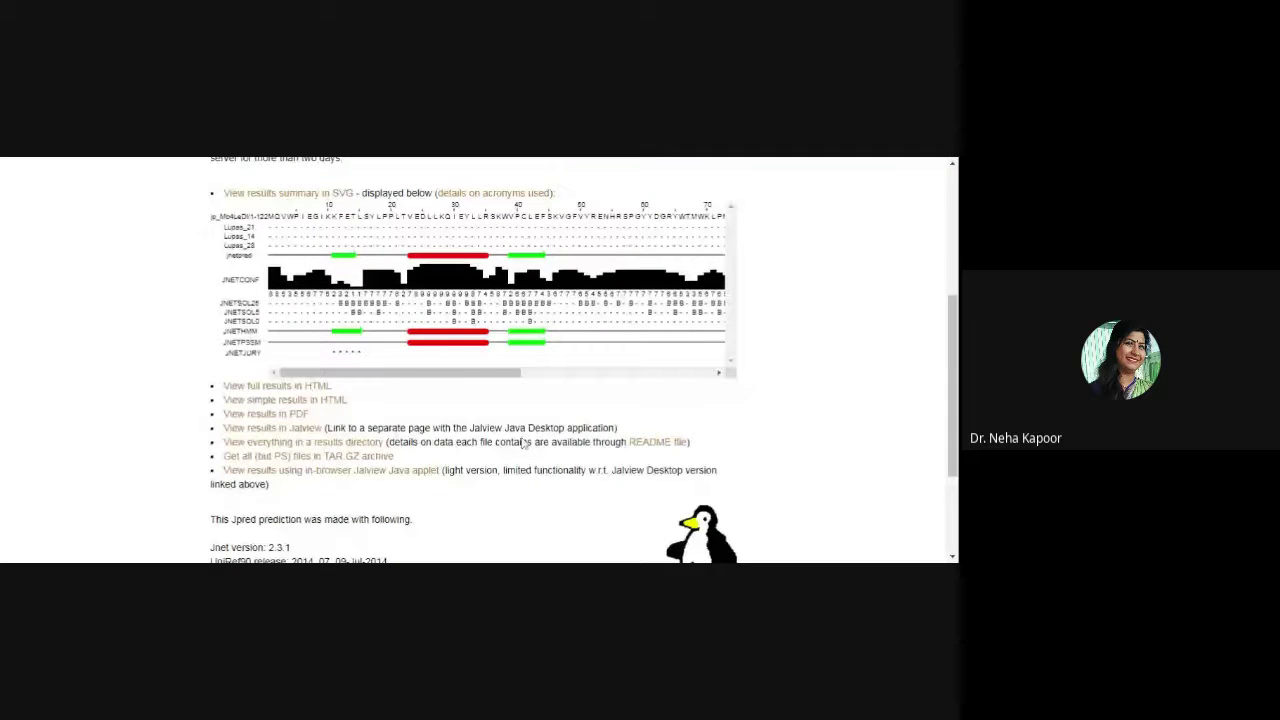
pyautogui.scroll(1, 416, 401)
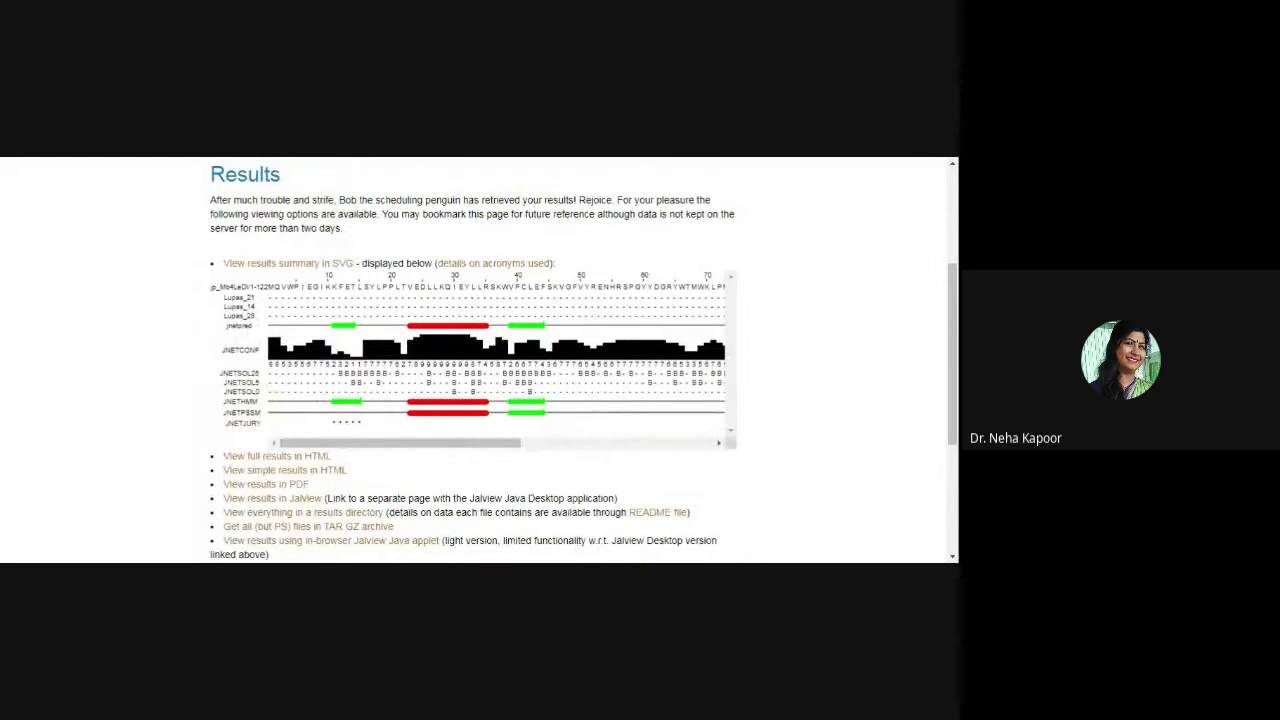
pyautogui.moveTo(268, 286); pyautogui.dragTo(690, 287)
pyautogui.hscroll(5, 376, 391)
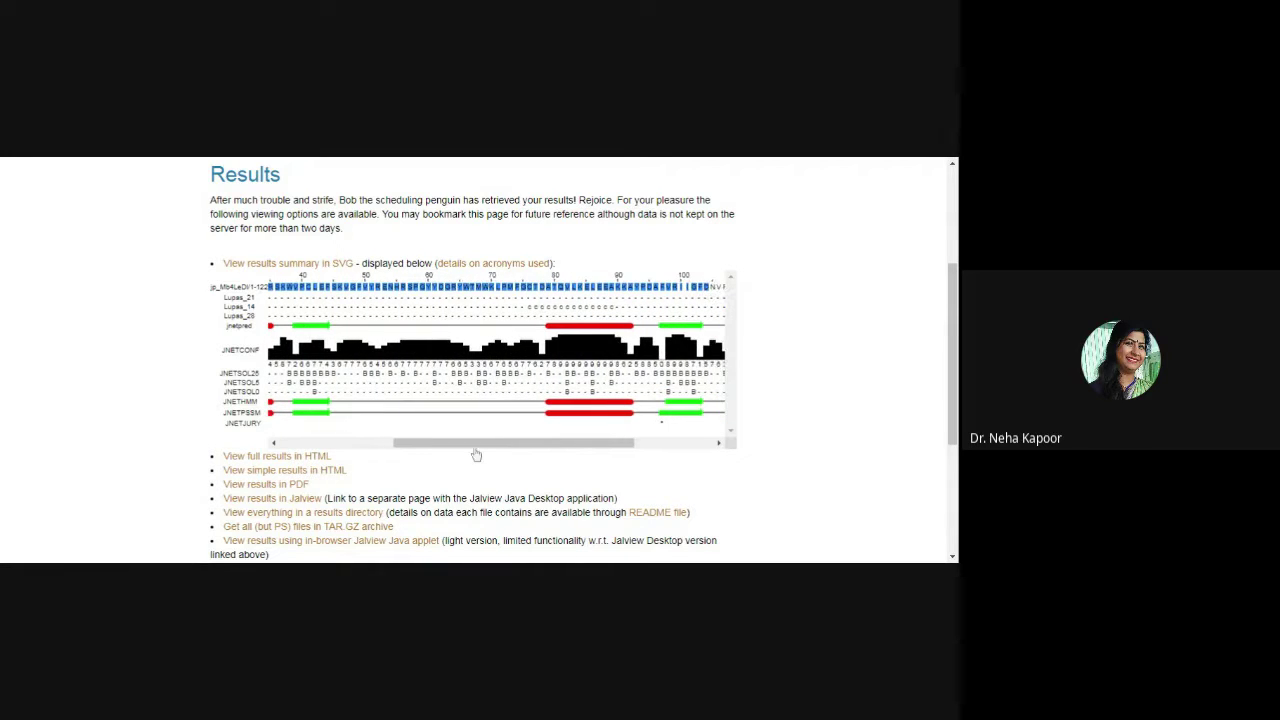
pyautogui.moveTo(474, 446); pyautogui.dragTo(228, 454)
pyautogui.click(174, 331)
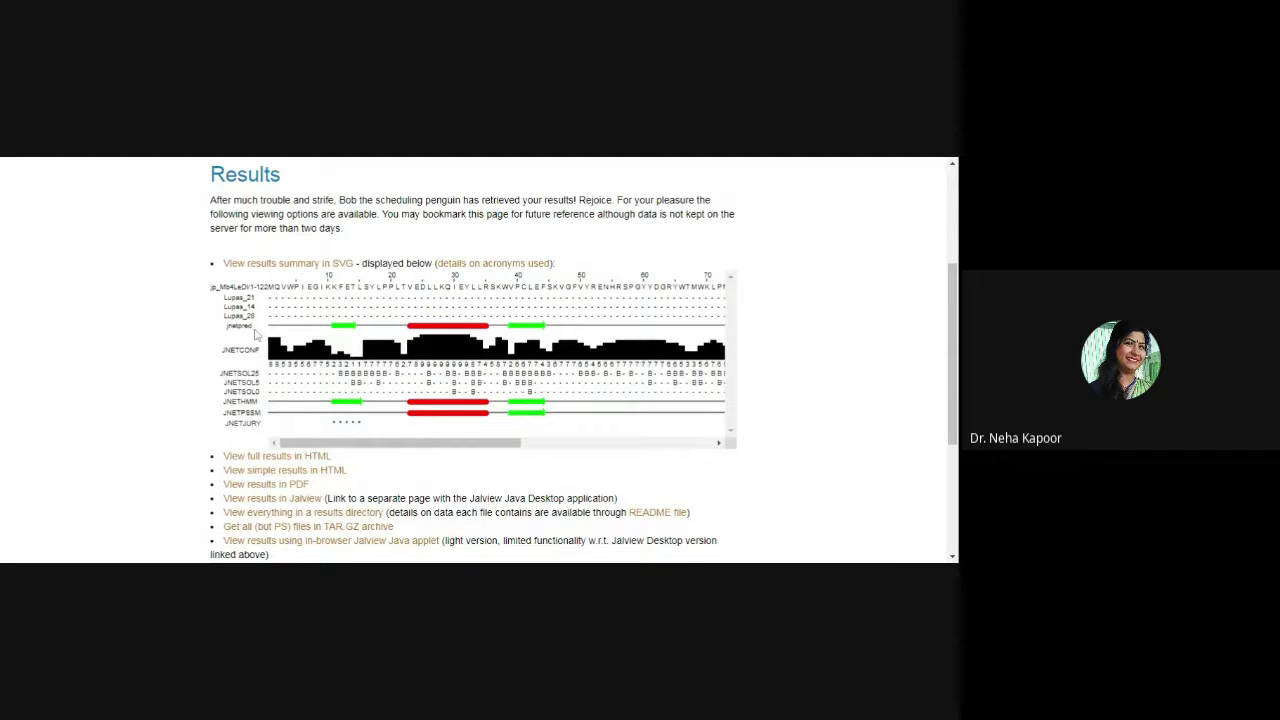
# Highlight the simple HTML and full HTML results options among the viewing links.
pyautogui.moveTo(290, 497); pyautogui.dragTo(354, 533)
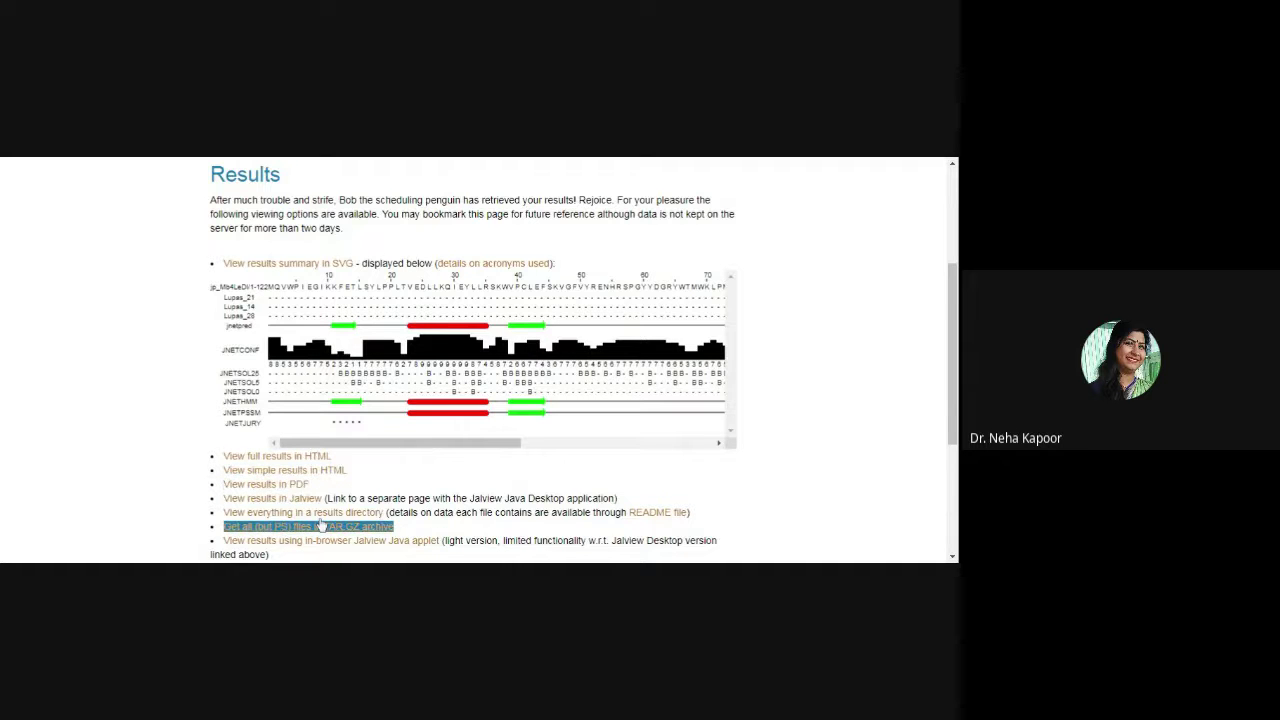
pyautogui.scroll(-2, 354, 533)
pyautogui.scroll(-3, 354, 537)
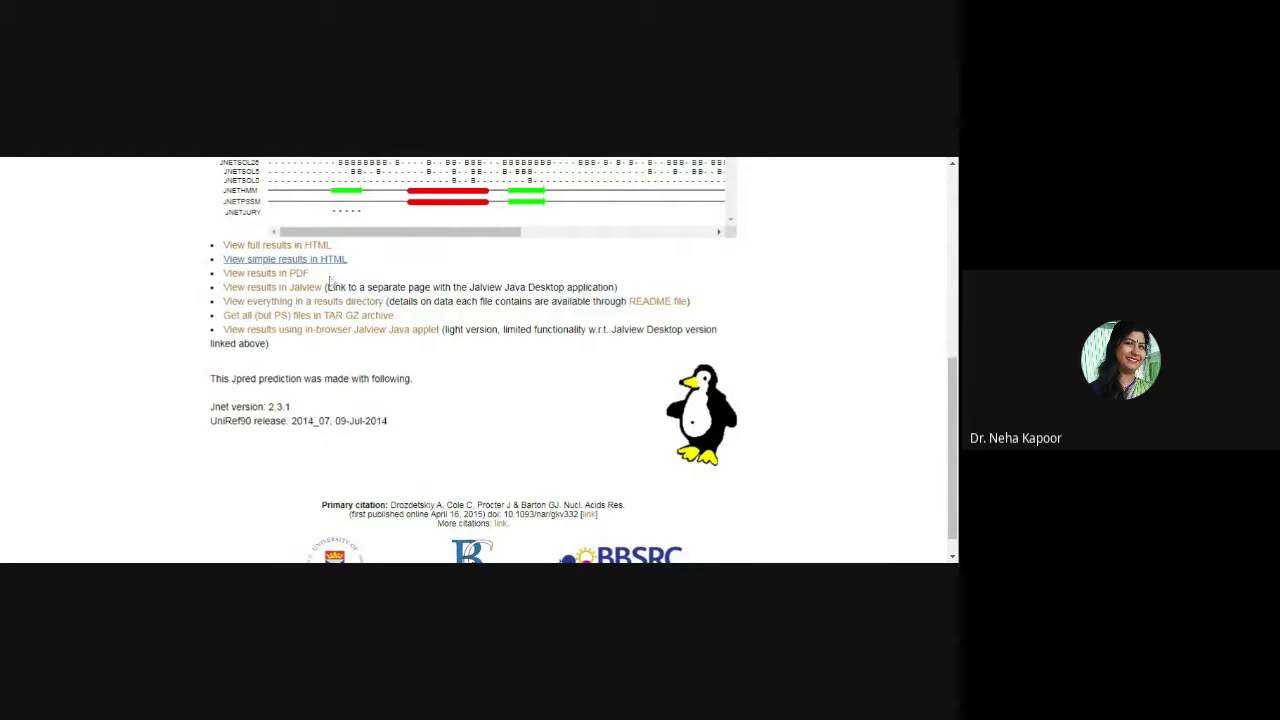
pyautogui.moveTo(335, 245); pyautogui.dragTo(222, 245)
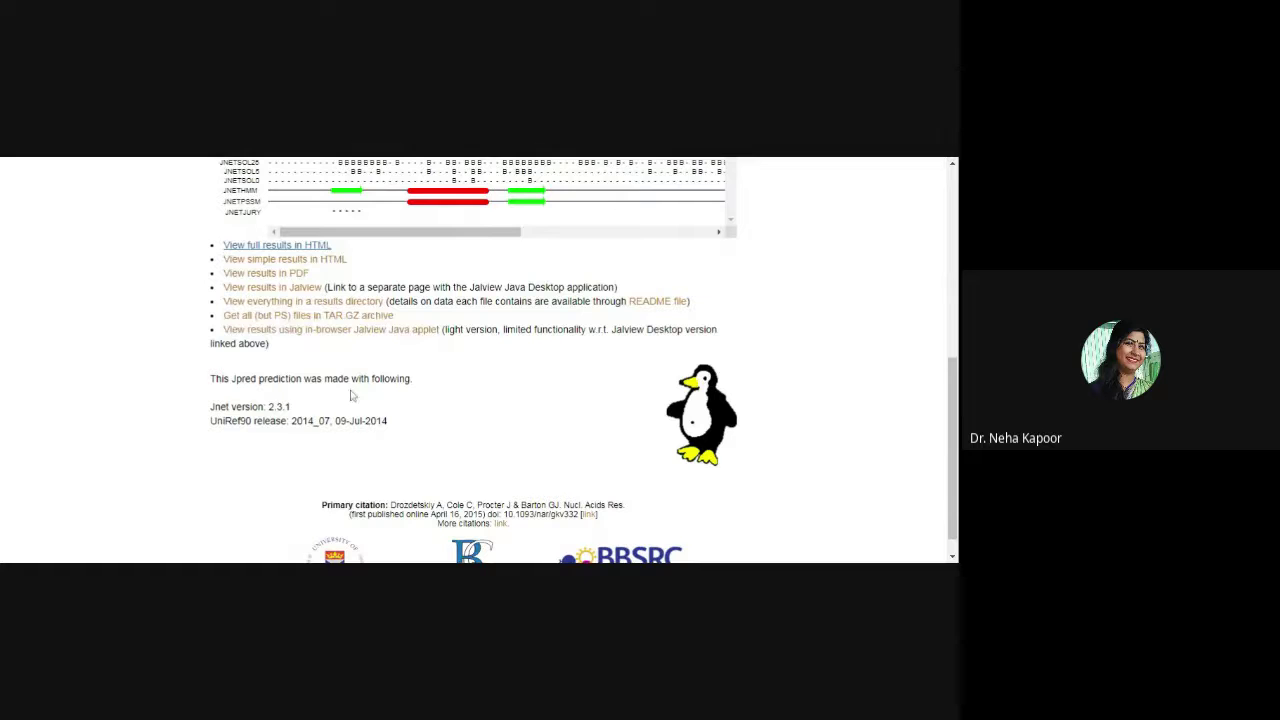
pyautogui.scroll(-1, 365, 405)
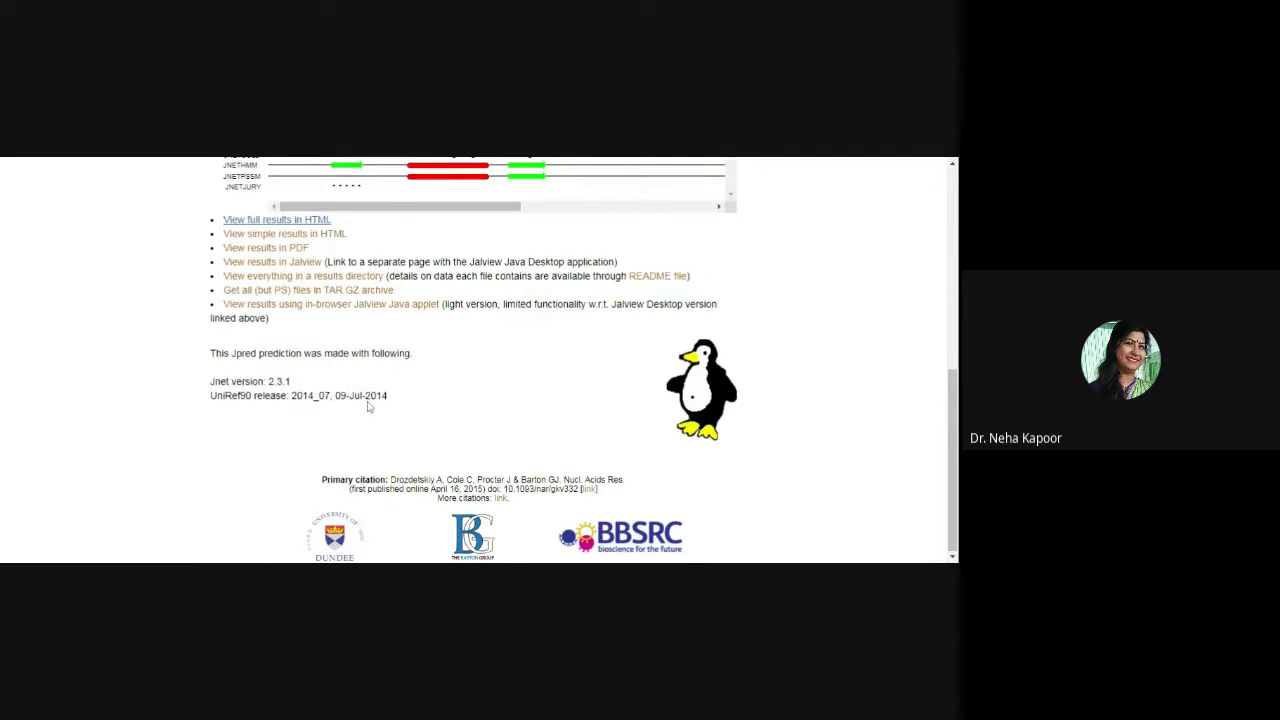
pyautogui.scroll(10, 368, 406)
pyautogui.scroll(-2, 347, 376)
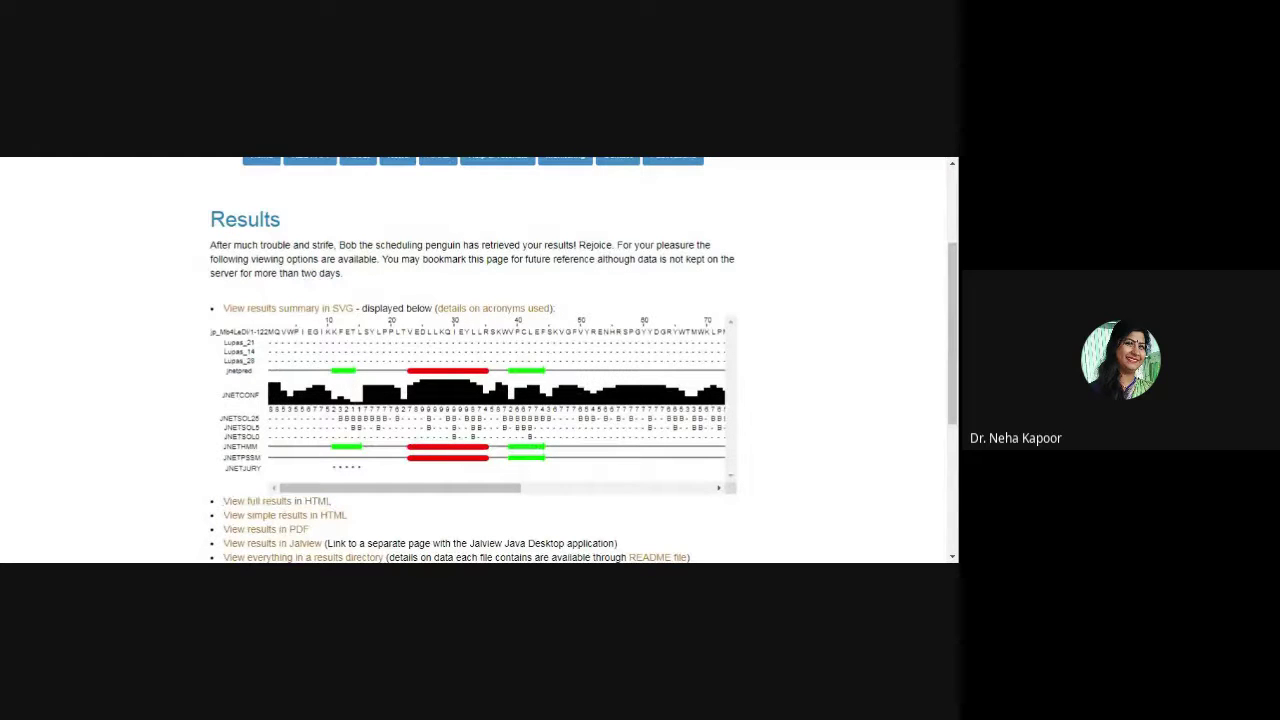
pyautogui.moveTo(344, 418); pyautogui.dragTo(396, 426)
pyautogui.moveTo(282, 409); pyautogui.dragTo(402, 411)
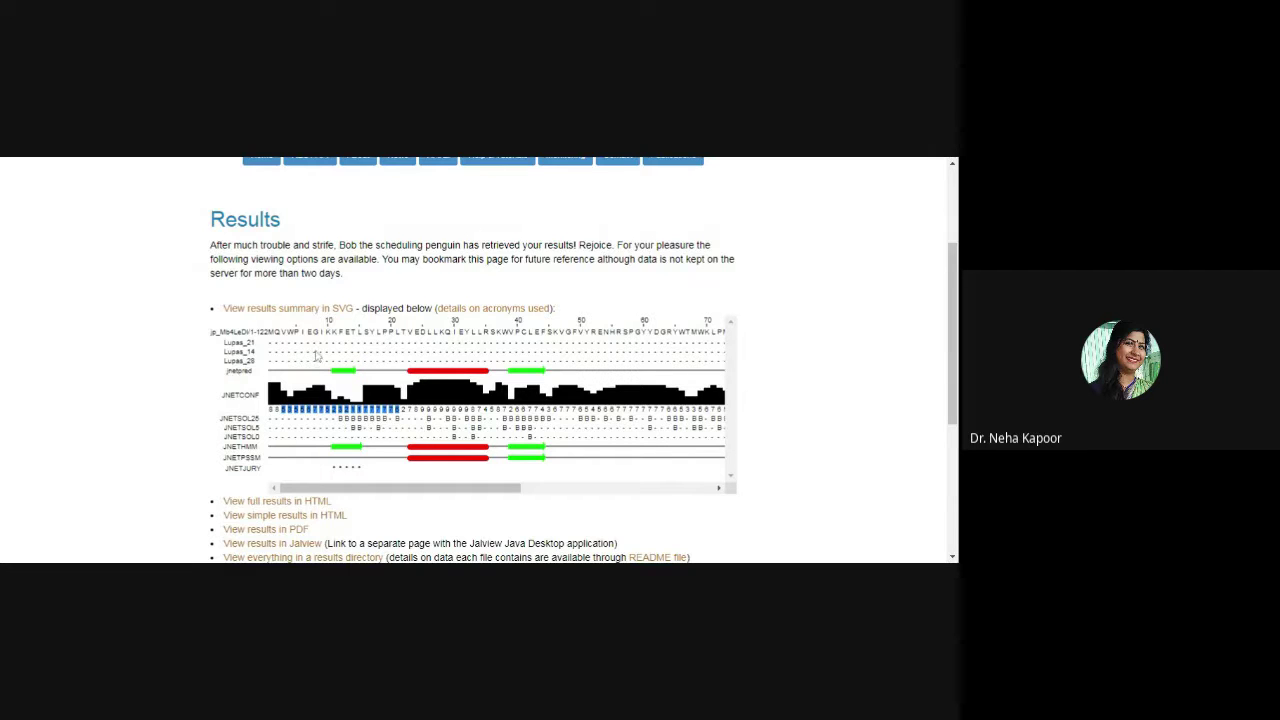
pyautogui.click(317, 310)
# Open the full SVG results summary and highlight the residues up to around position 10.
pyautogui.click(287, 308)
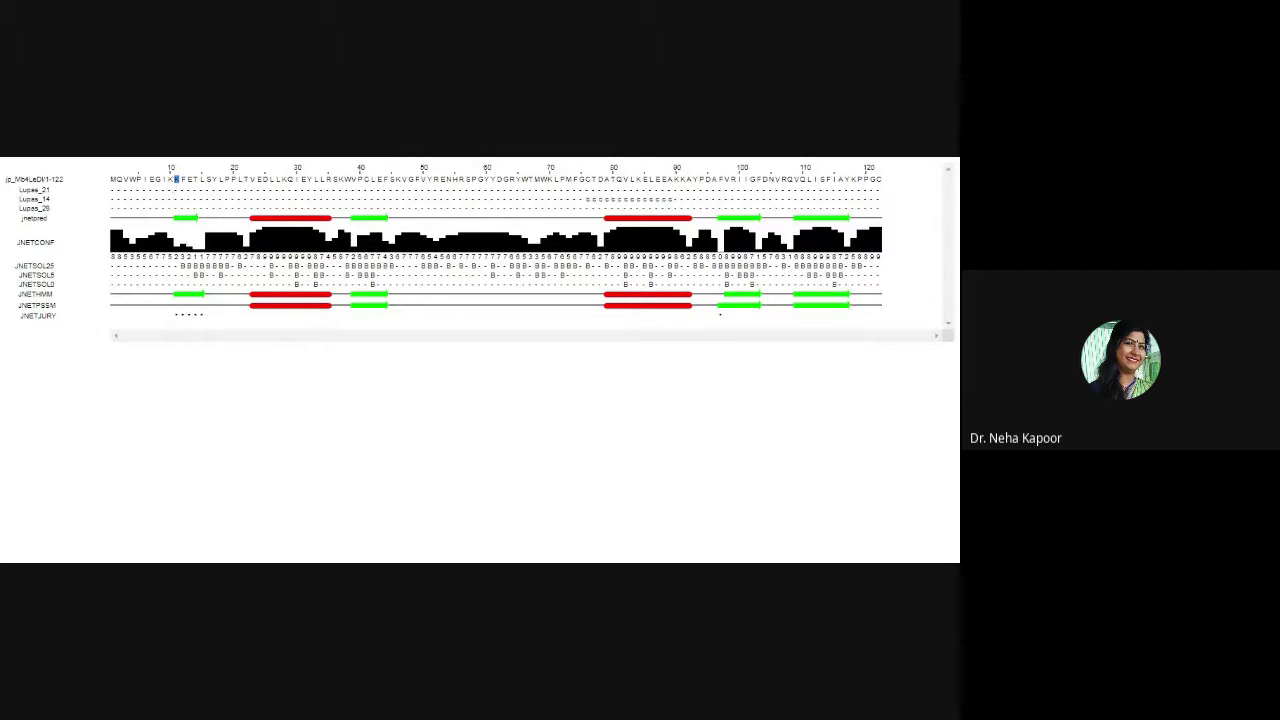
pyautogui.moveTo(176, 180); pyautogui.dragTo(112, 180)
pyautogui.press('Escape')
pyautogui.moveTo(162, 180); pyautogui.dragTo(198, 179)
pyautogui.press('Escape')
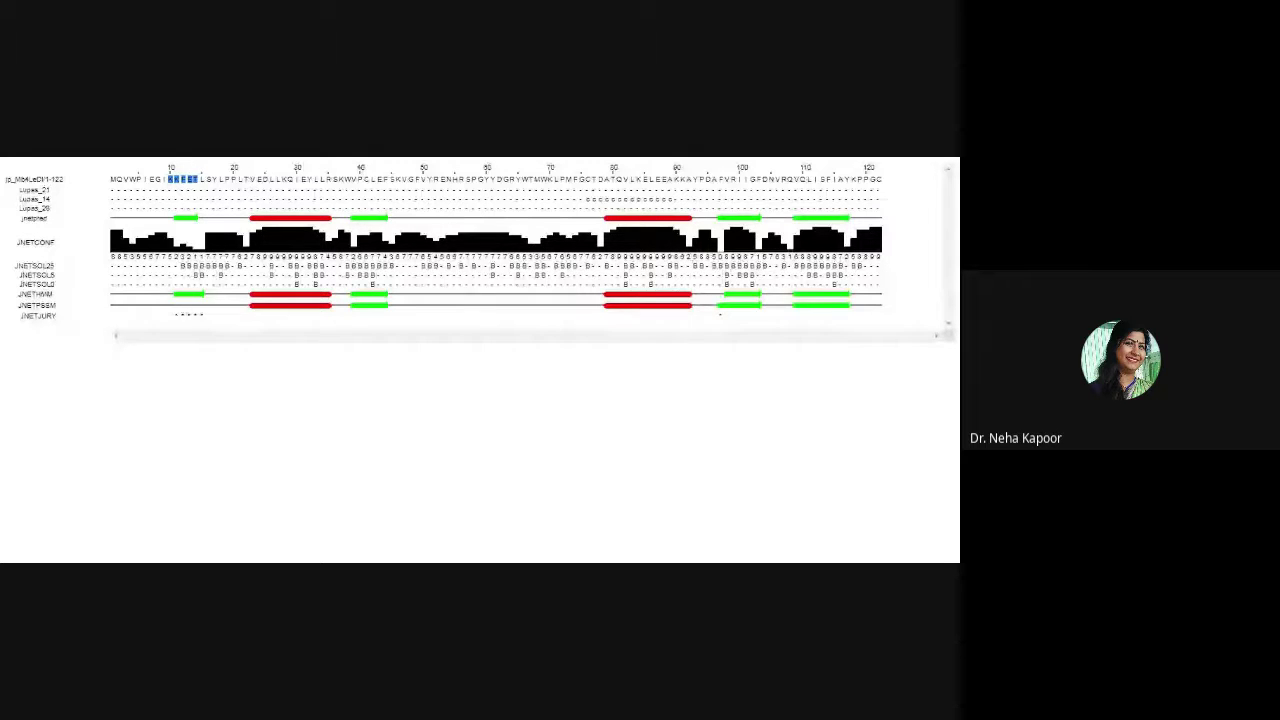
# Highlight residues 23–24, then select the track labels from the query name down to JNETHMM.
pyautogui.moveTo(252, 184)
pyautogui.mouseDown()
pyautogui.moveTo(112, 180)
pyautogui.moveTo(267, 190)
pyautogui.mouseUp()
pyautogui.press('Escape')
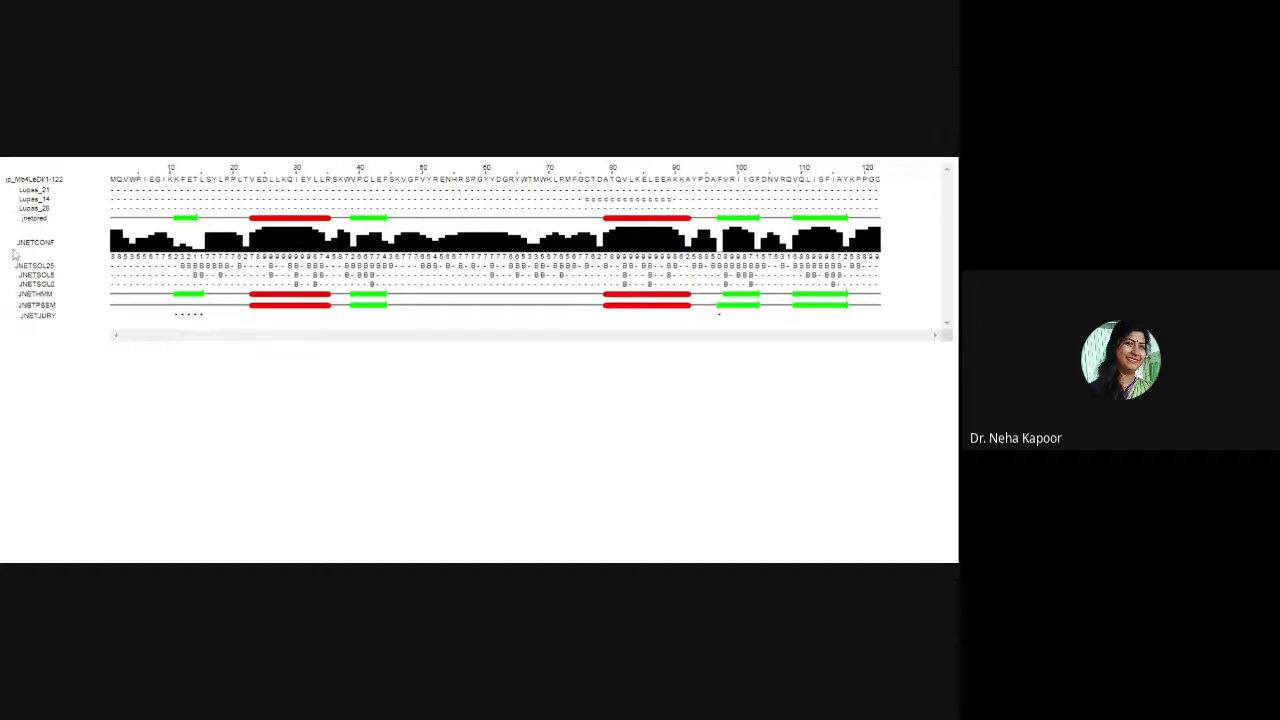
pyautogui.click(34, 178)
pyautogui.moveTo(8, 178); pyautogui.dragTo(57, 347)
# Highlight the 'JPred Secondary Structure Prediction' heading and scroll to the Lupas-to-JNETJURY track list.
pyautogui.click(58, 347)
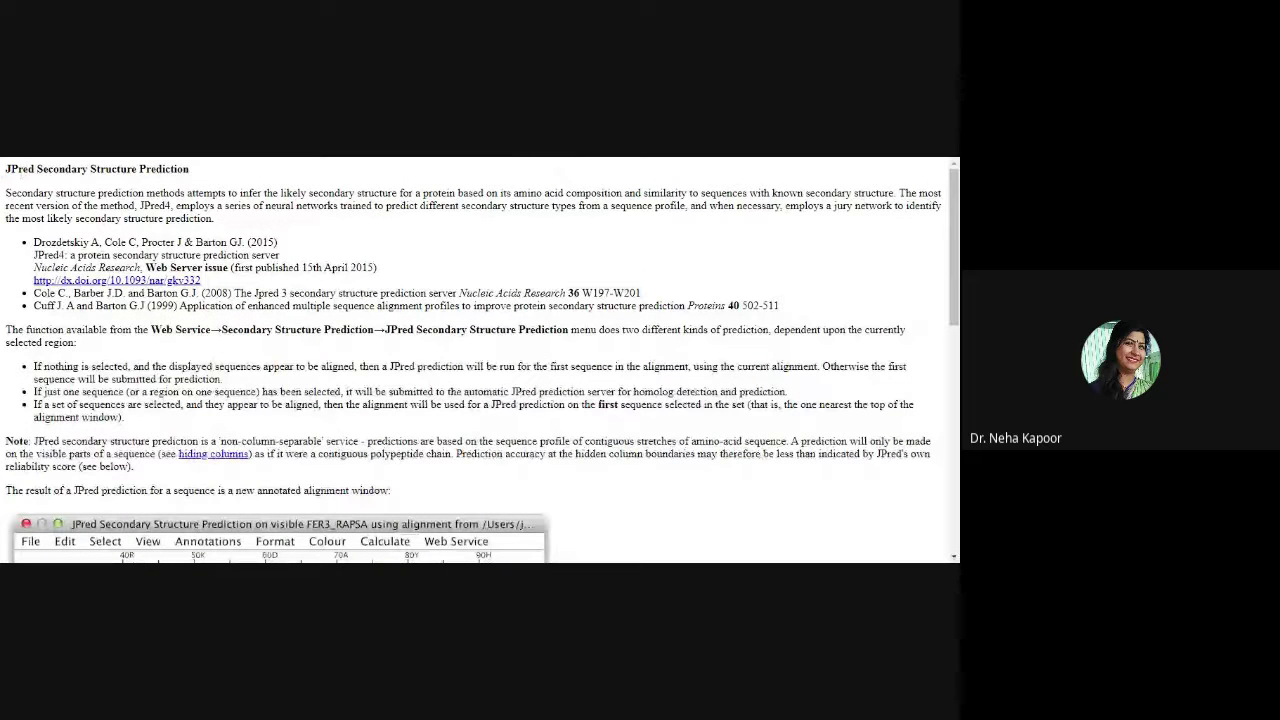
pyautogui.moveTo(11, 169); pyautogui.dragTo(201, 176)
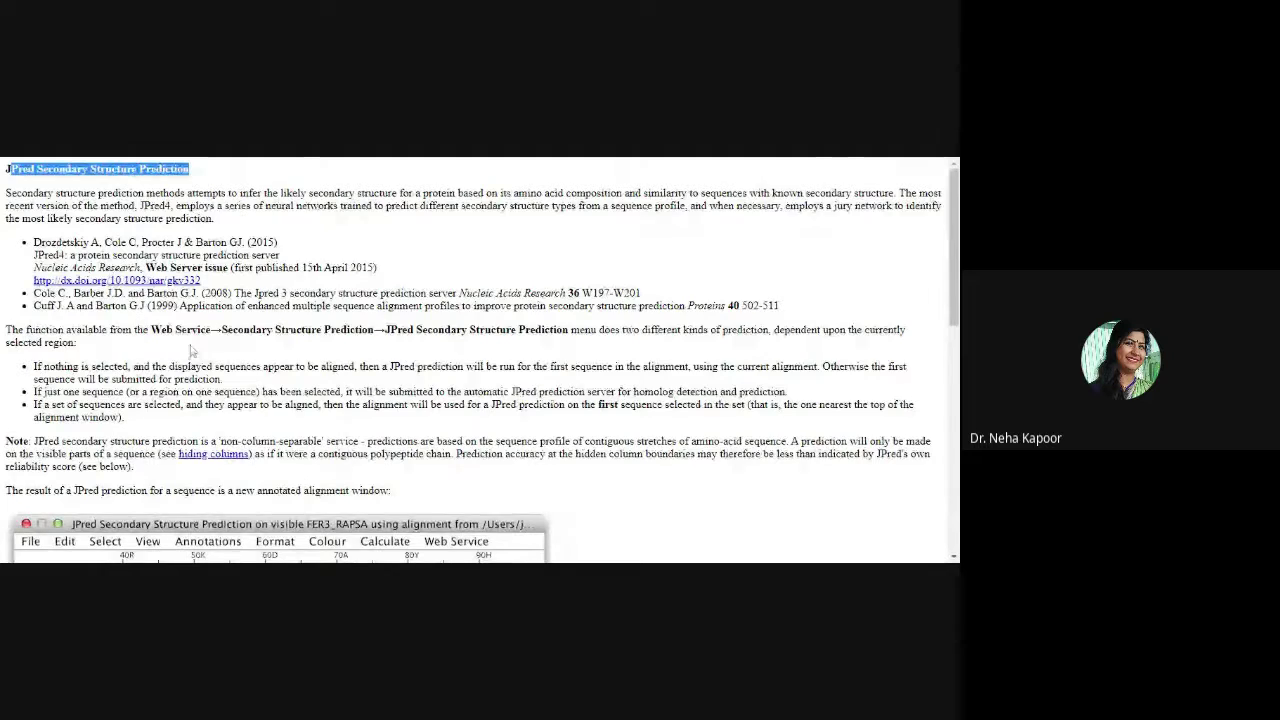
pyautogui.scroll(-3, 192, 349)
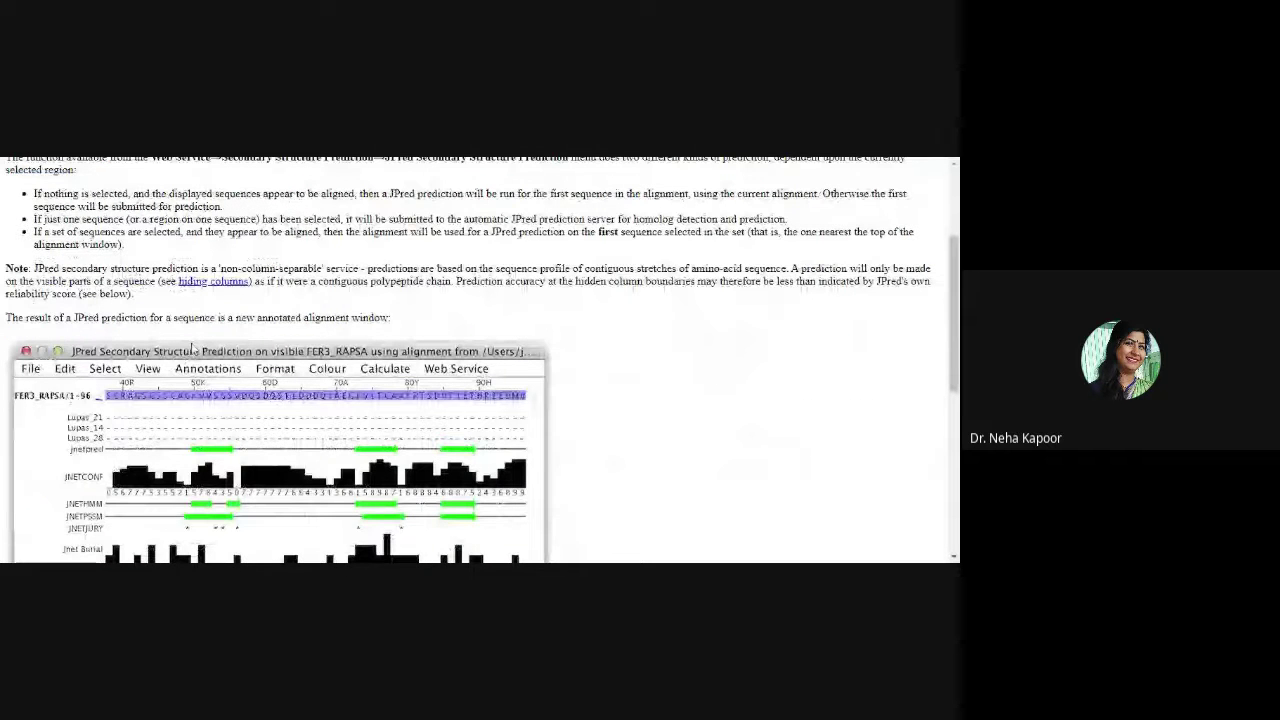
pyautogui.scroll(-3, 192, 349)
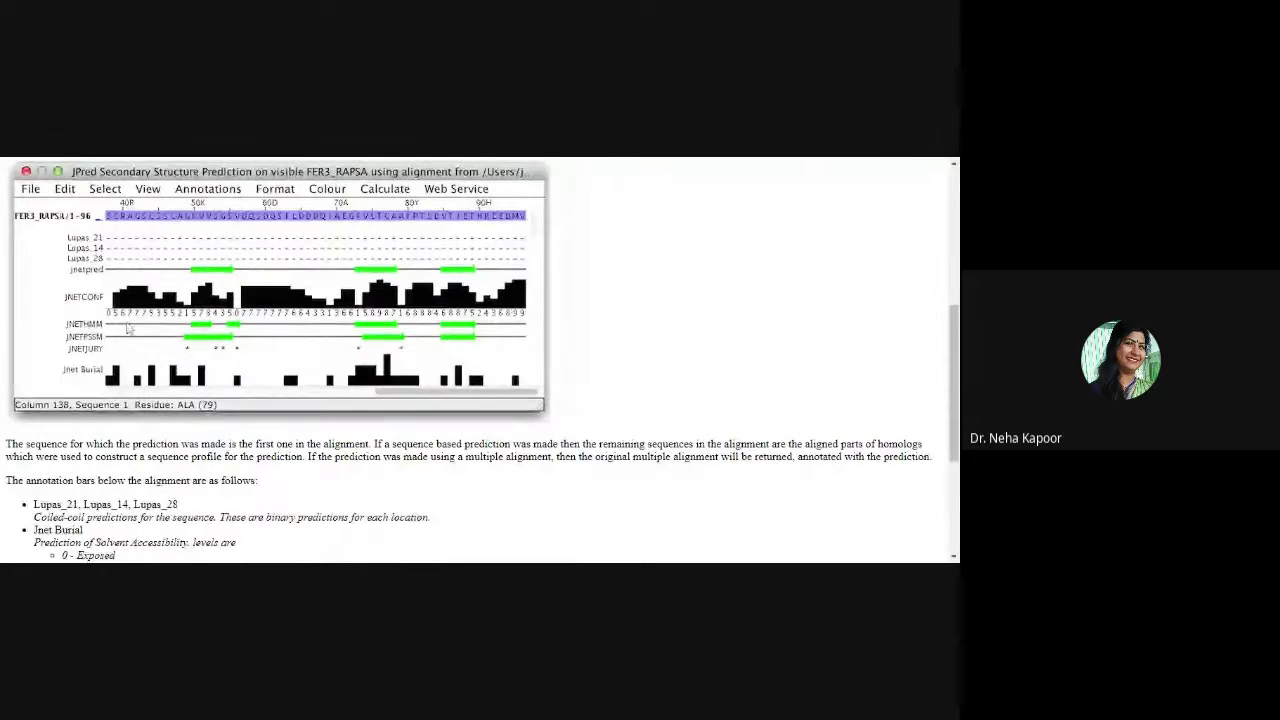
pyautogui.scroll(-3, 260, 437)
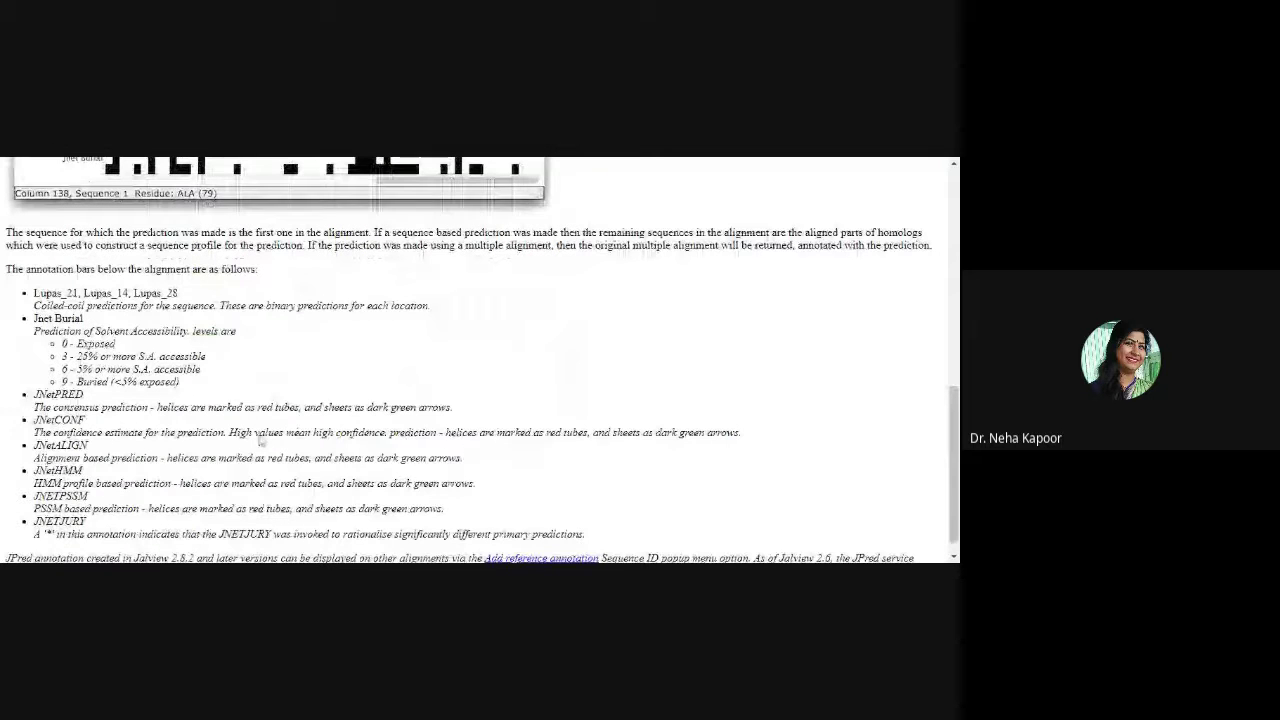